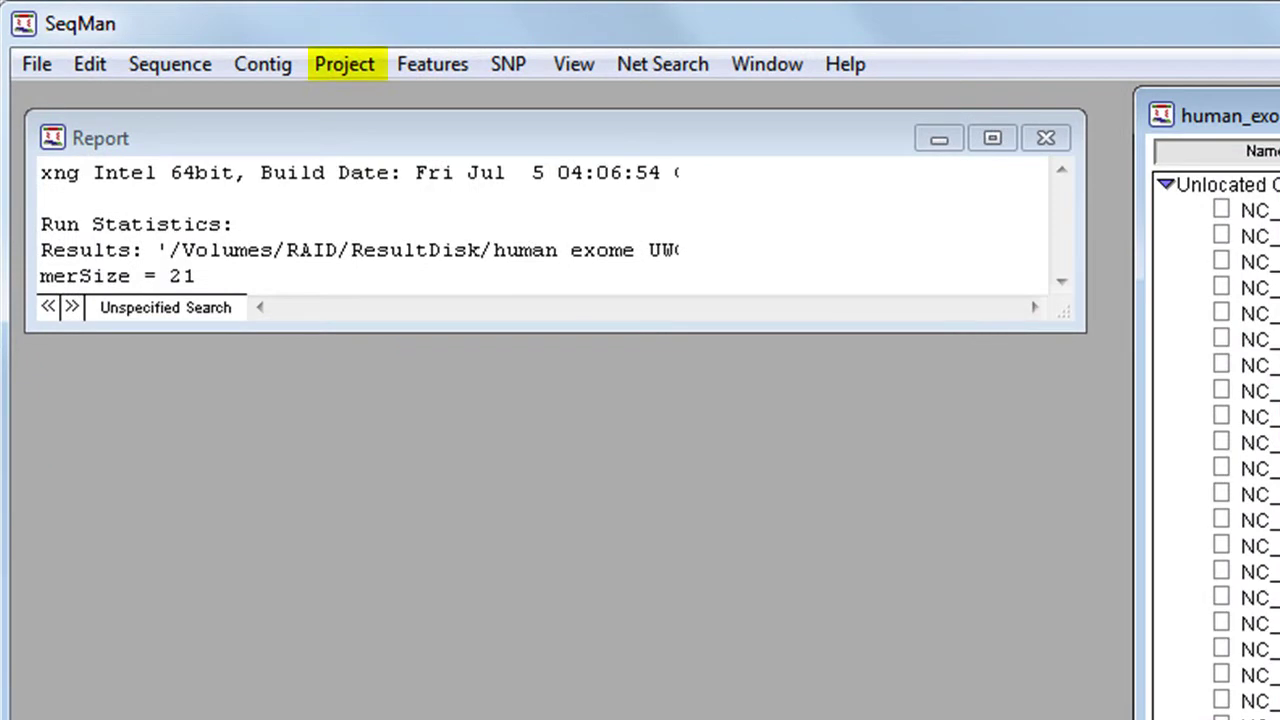
# Show coverage of target regions using the capture region file S04380110_Covered.bed from the Human Exome Assembly folder.
pyautogui.click(366, 64)
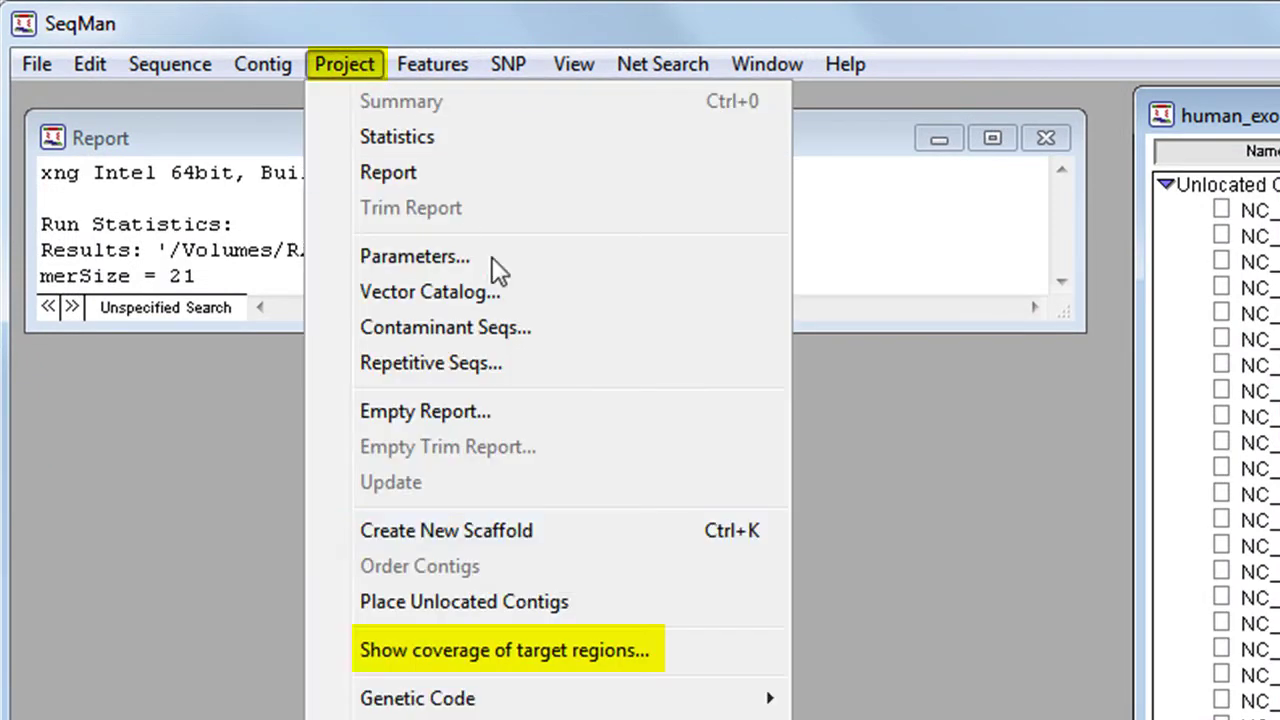
pyautogui.click(694, 646)
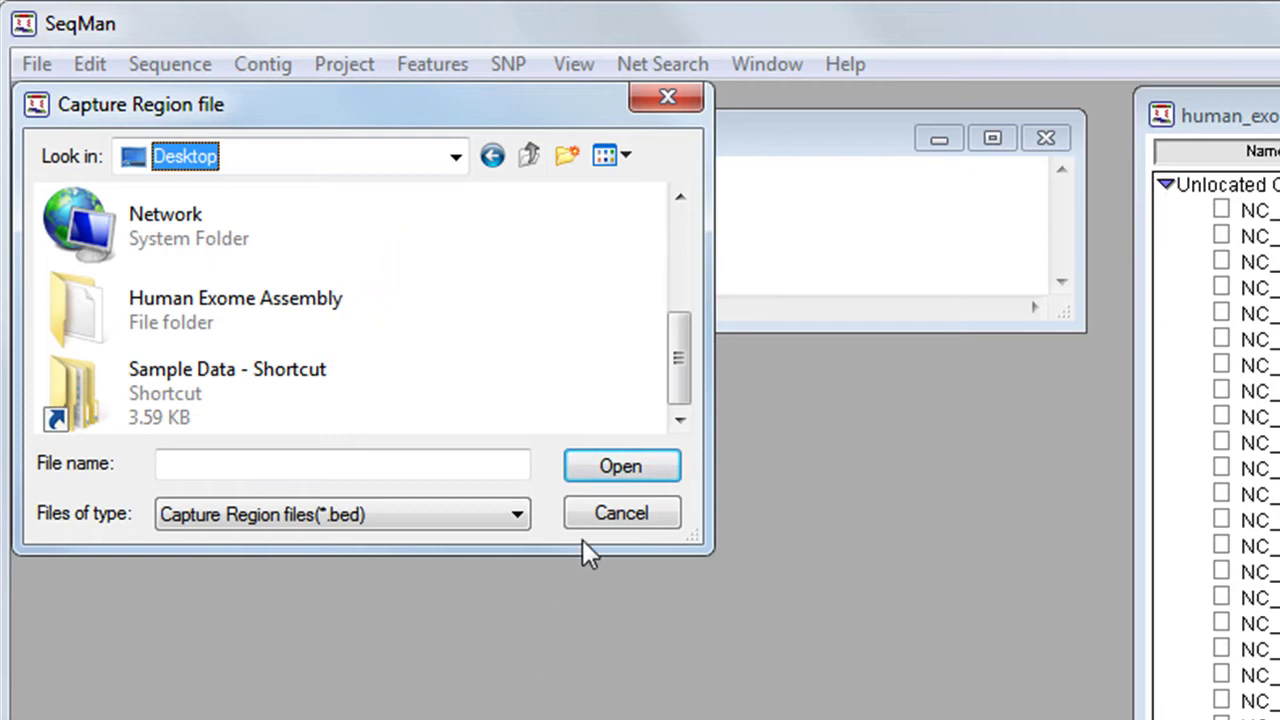
pyautogui.doubleClick(357, 308)
pyautogui.click(255, 270)
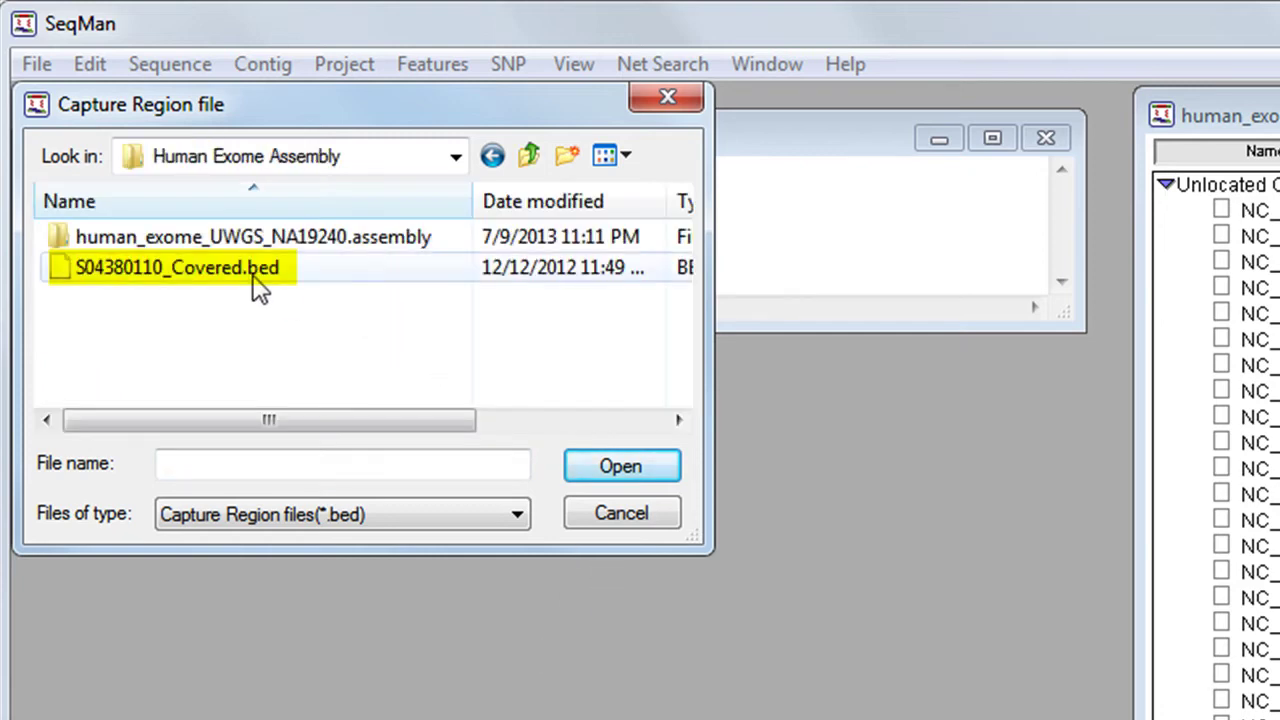
pyautogui.click(610, 483)
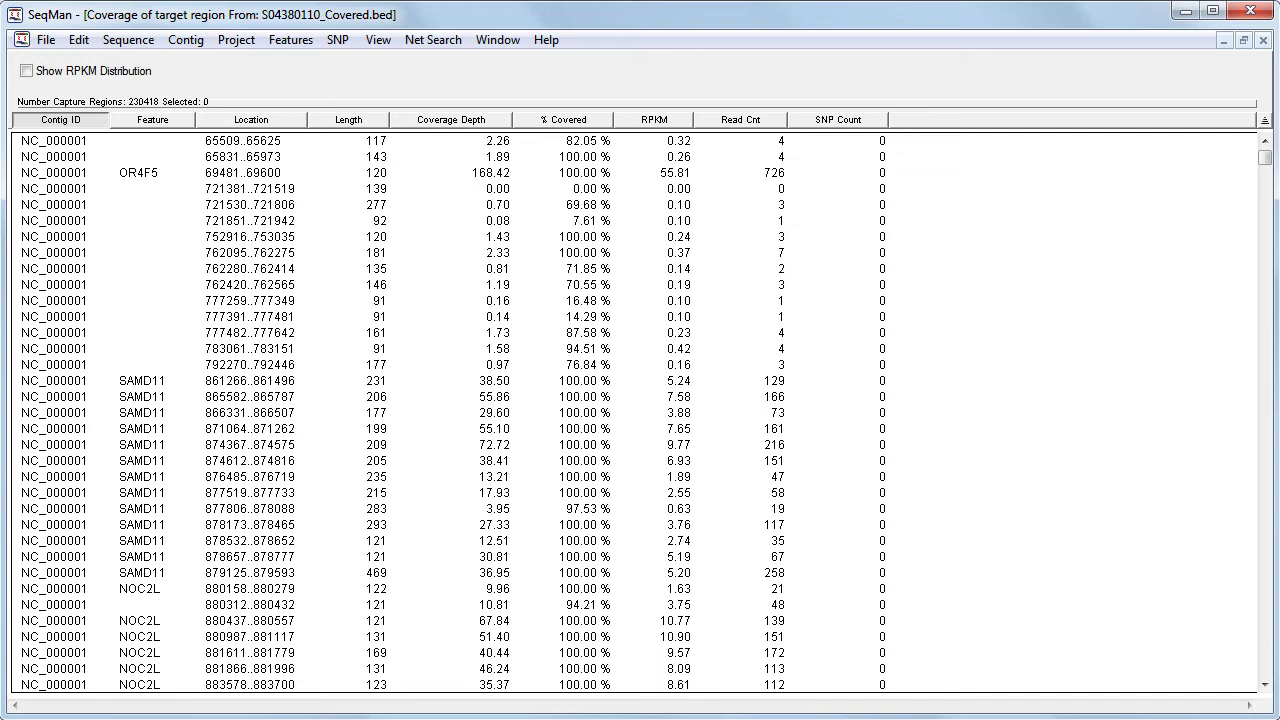
# Enable 'Use colors in 'Targeted coverage' window' in the Editing & Color parameters and sort the target regions by Feature.
pyautogui.click(250, 42)
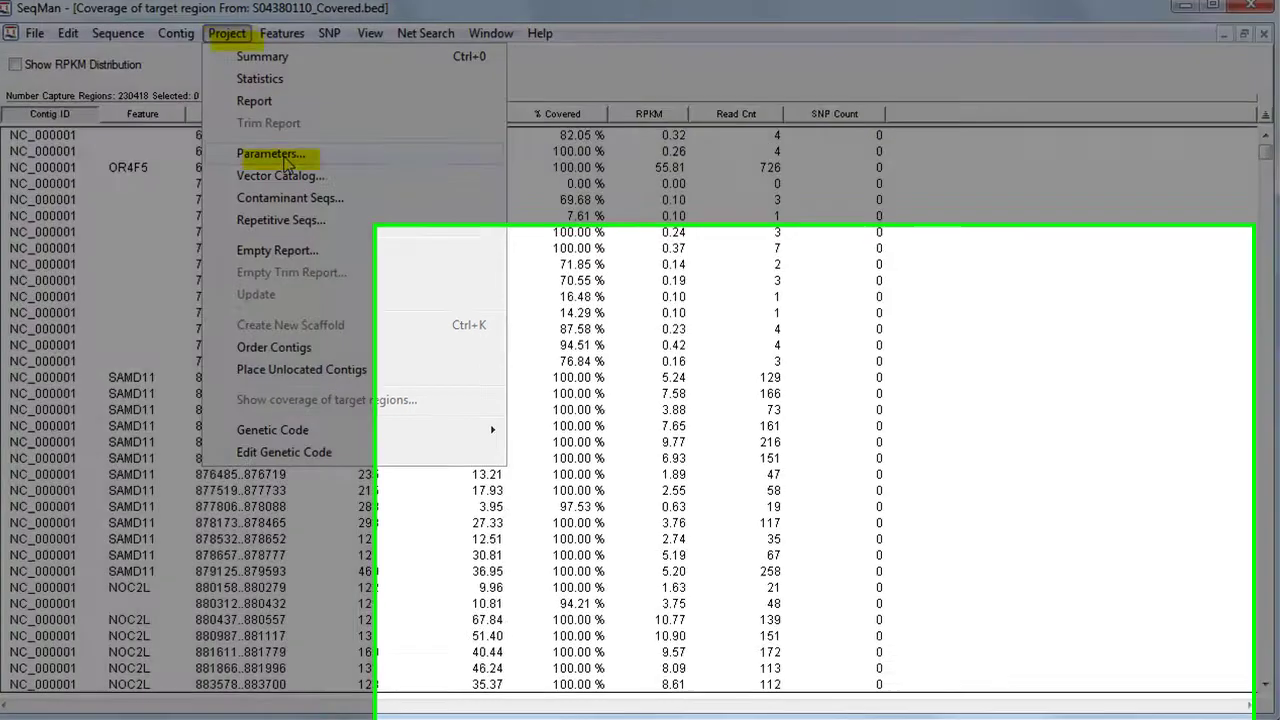
pyautogui.click(285, 160)
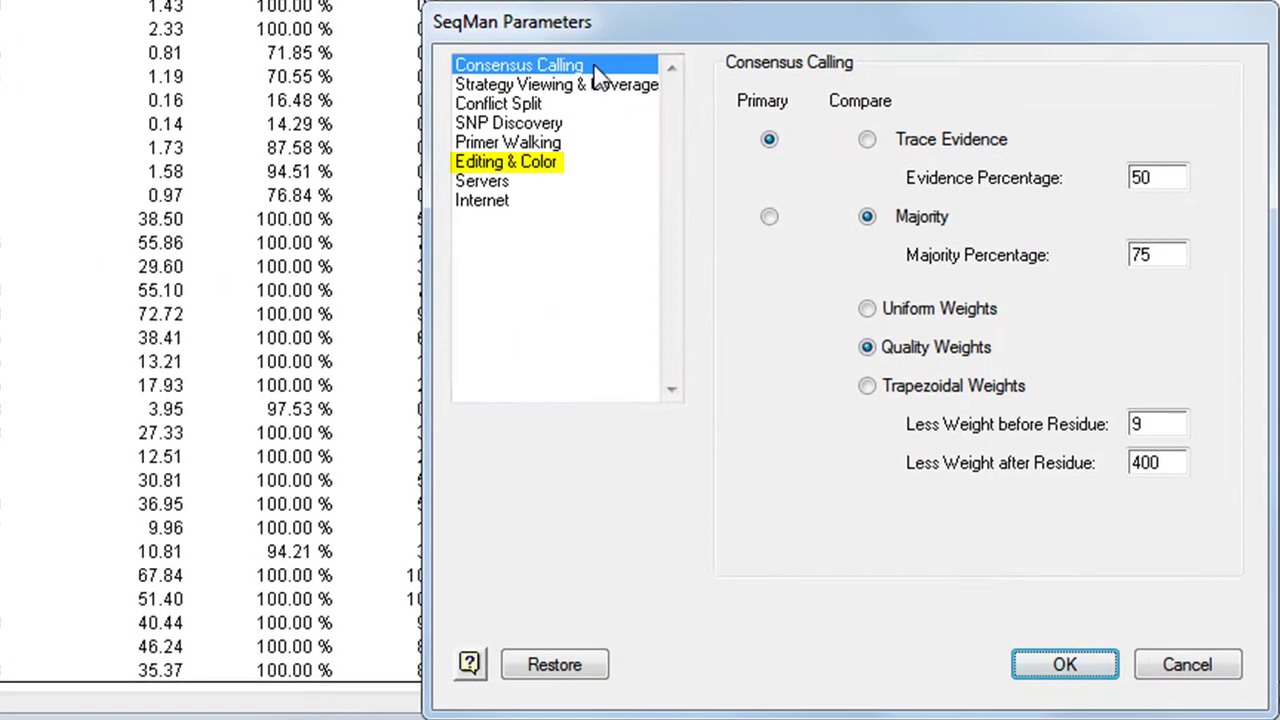
pyautogui.click(538, 168)
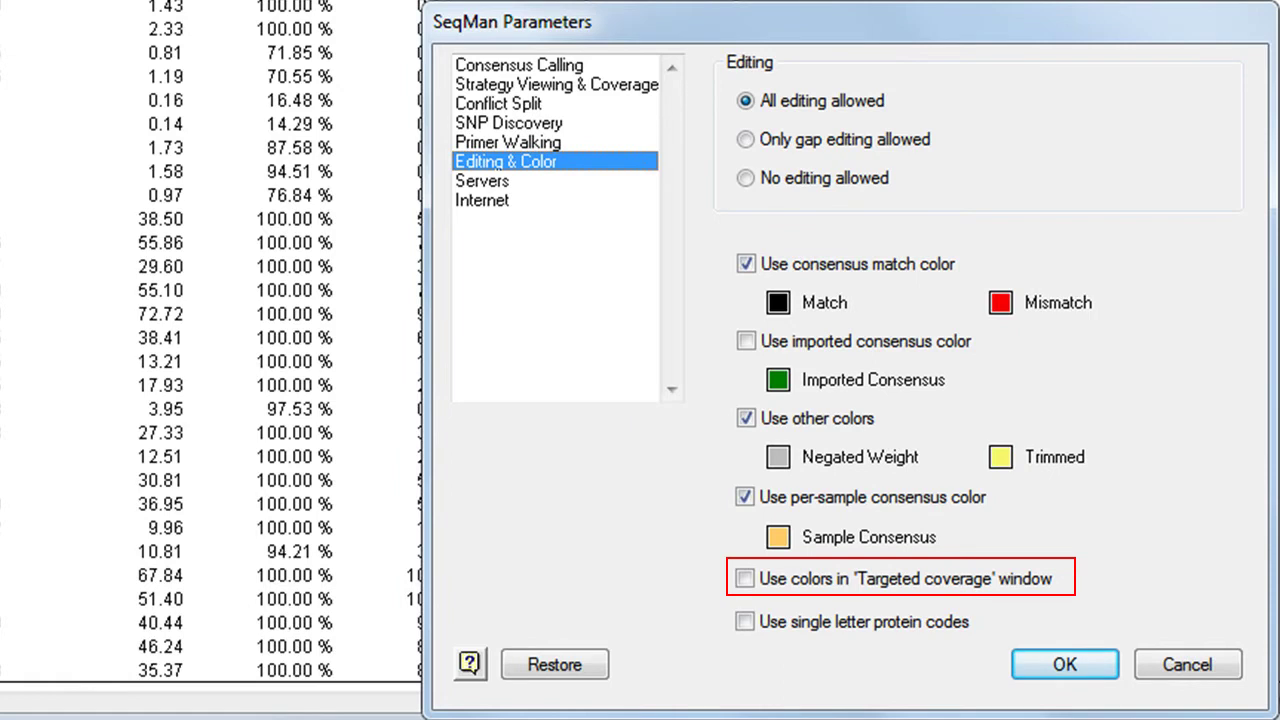
pyautogui.click(745, 578)
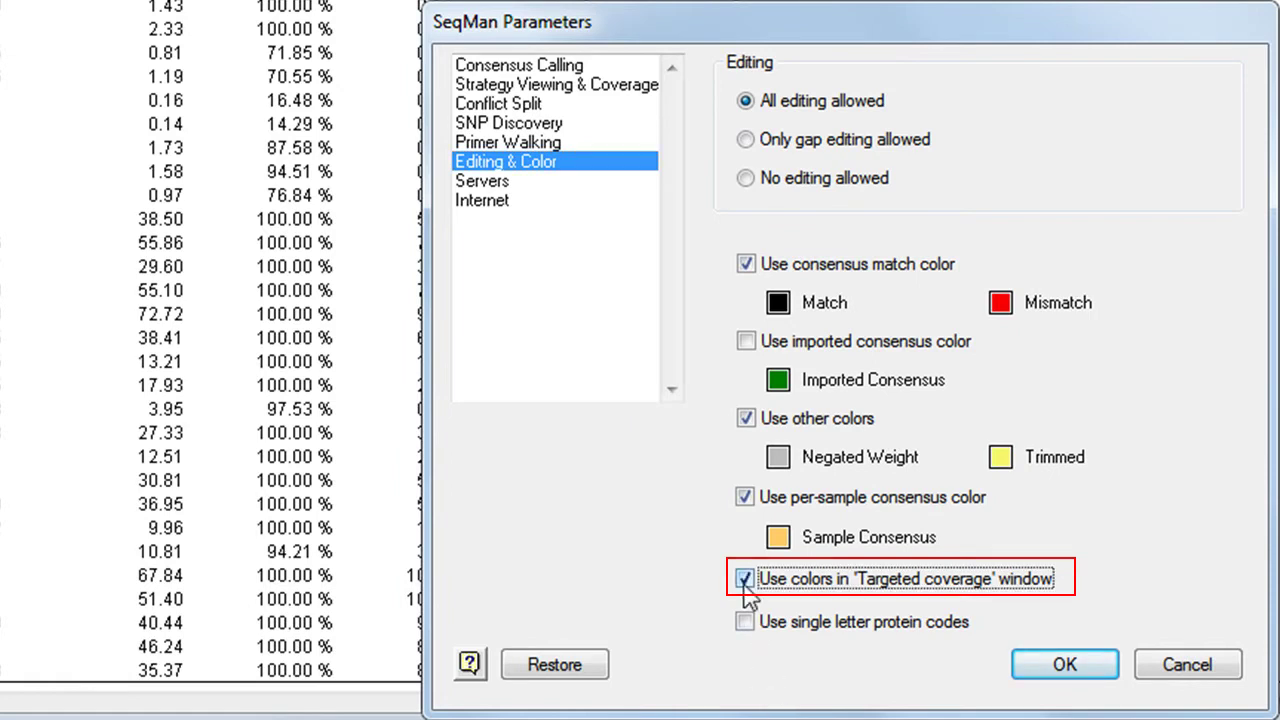
pyautogui.click(1070, 677)
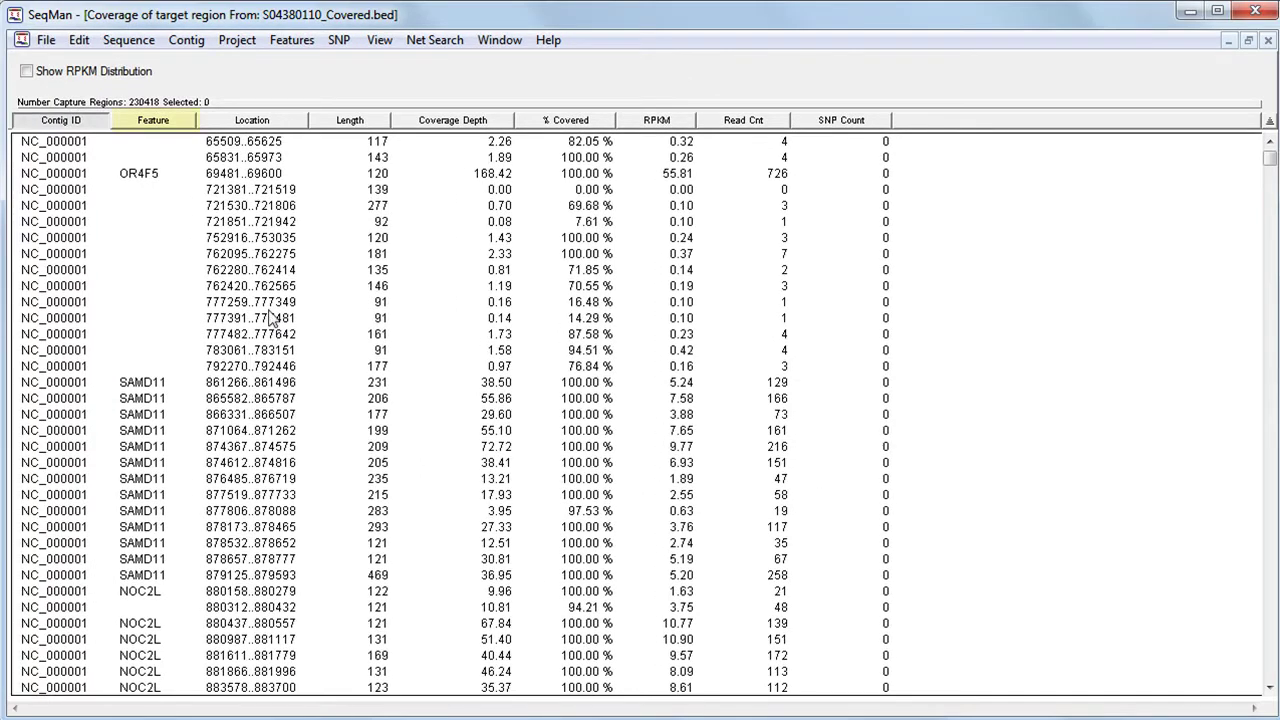
pyautogui.click(177, 122)
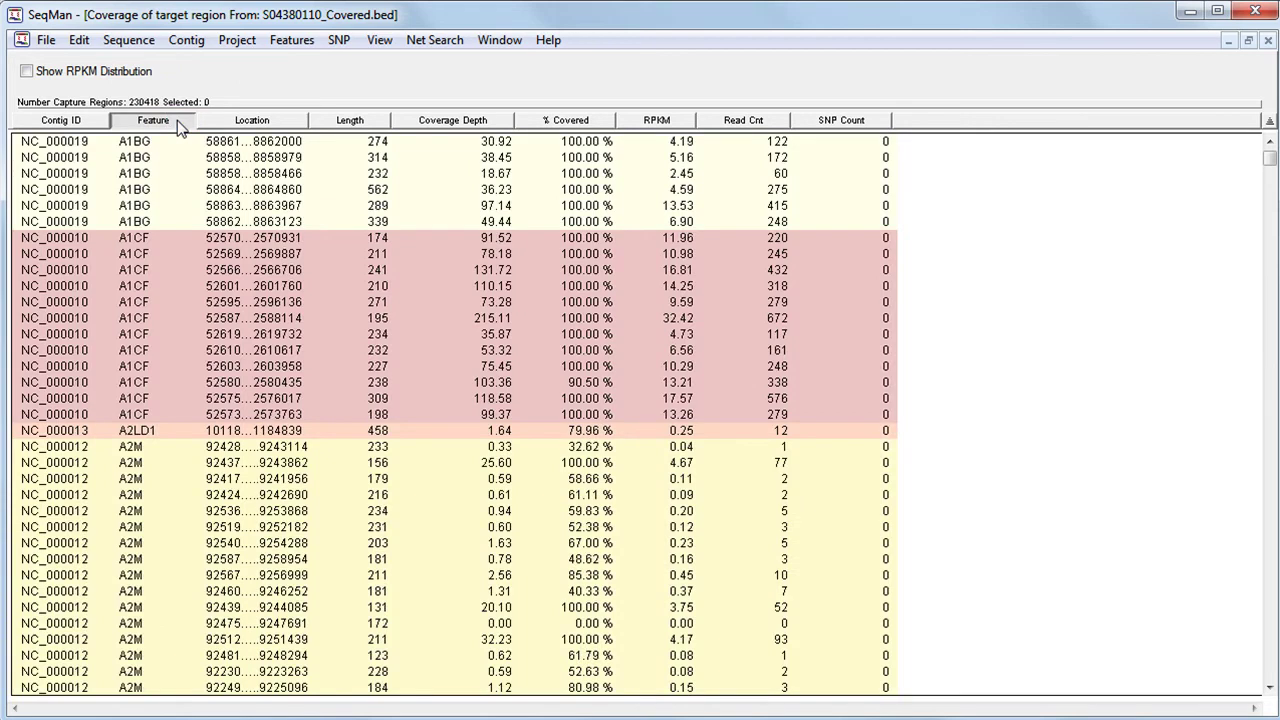
pyautogui.moveTo(1270, 158); pyautogui.dragTo(1268, 250)
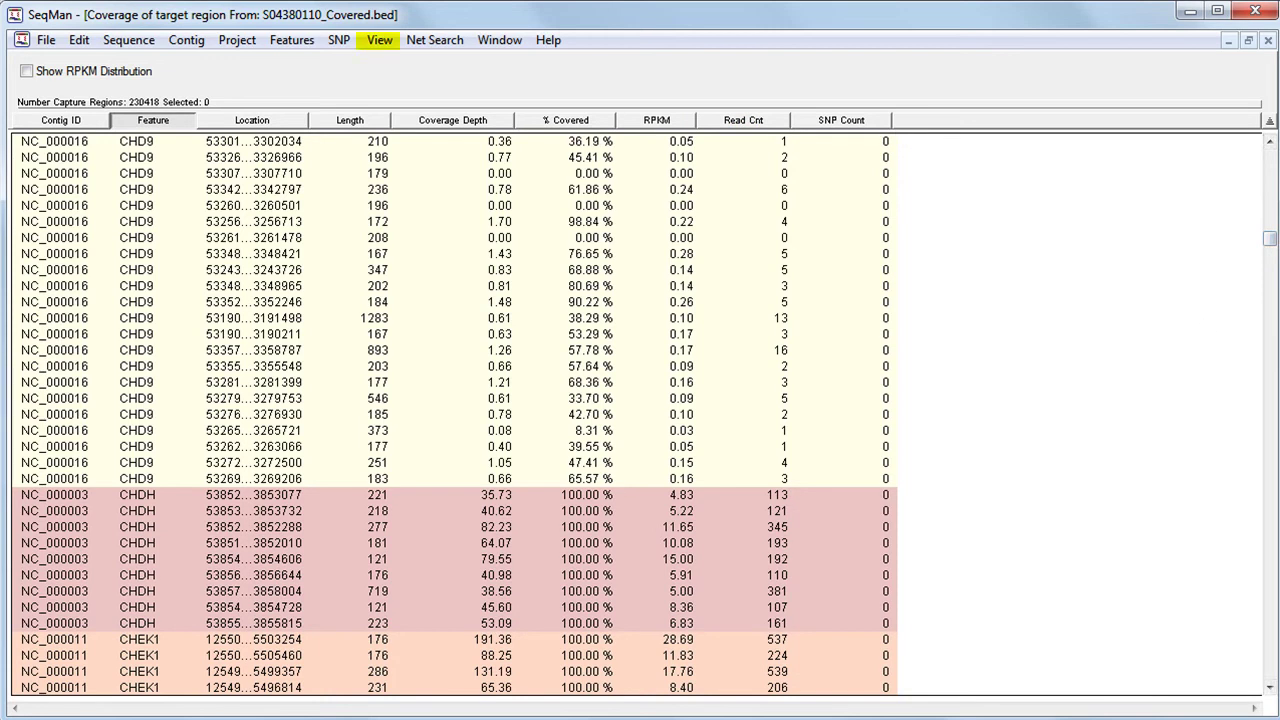
# Set up a multi-level sort of the coverage table with ascending Contig ID first and ascending Feature second.
pyautogui.click(380, 40)
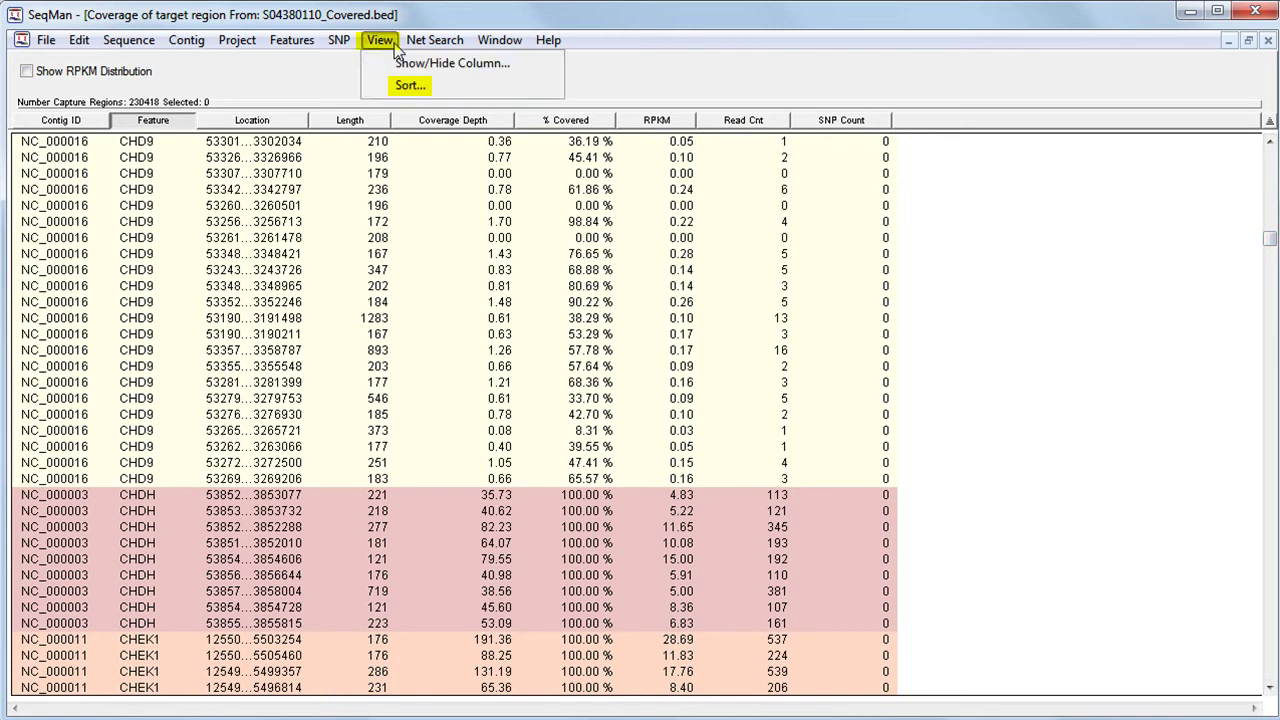
pyautogui.click(409, 90)
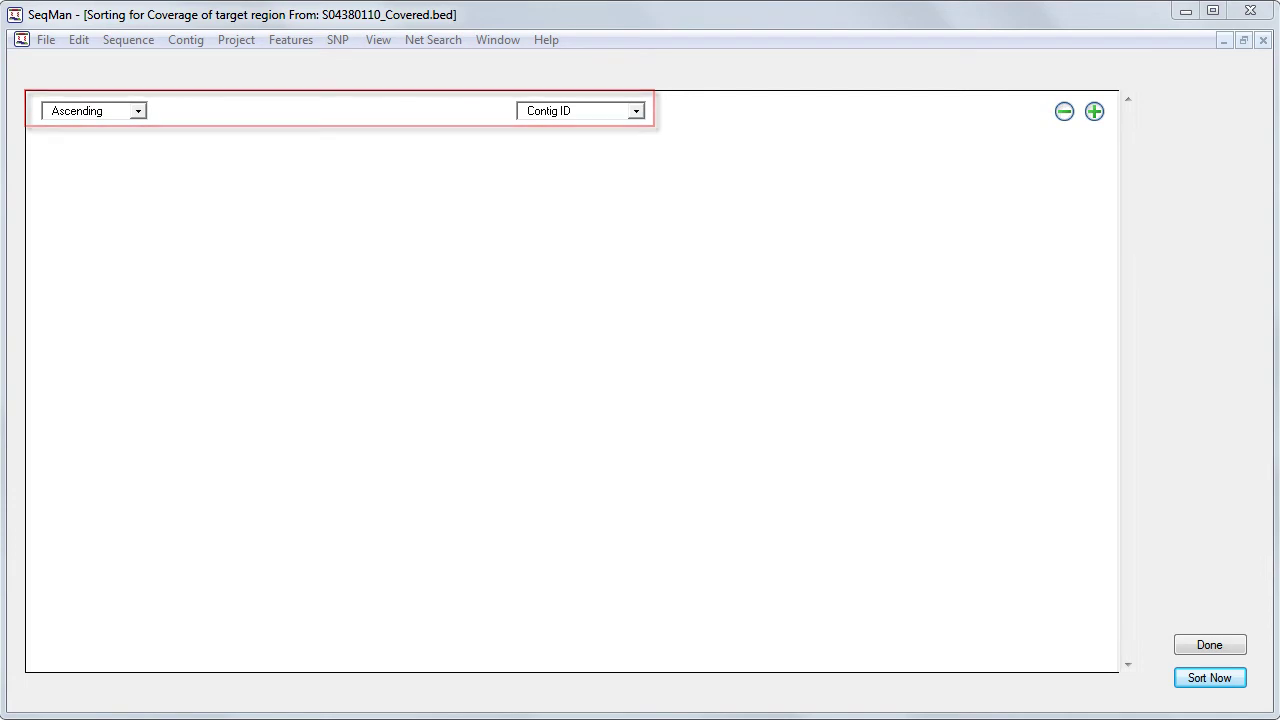
pyautogui.click(1094, 112)
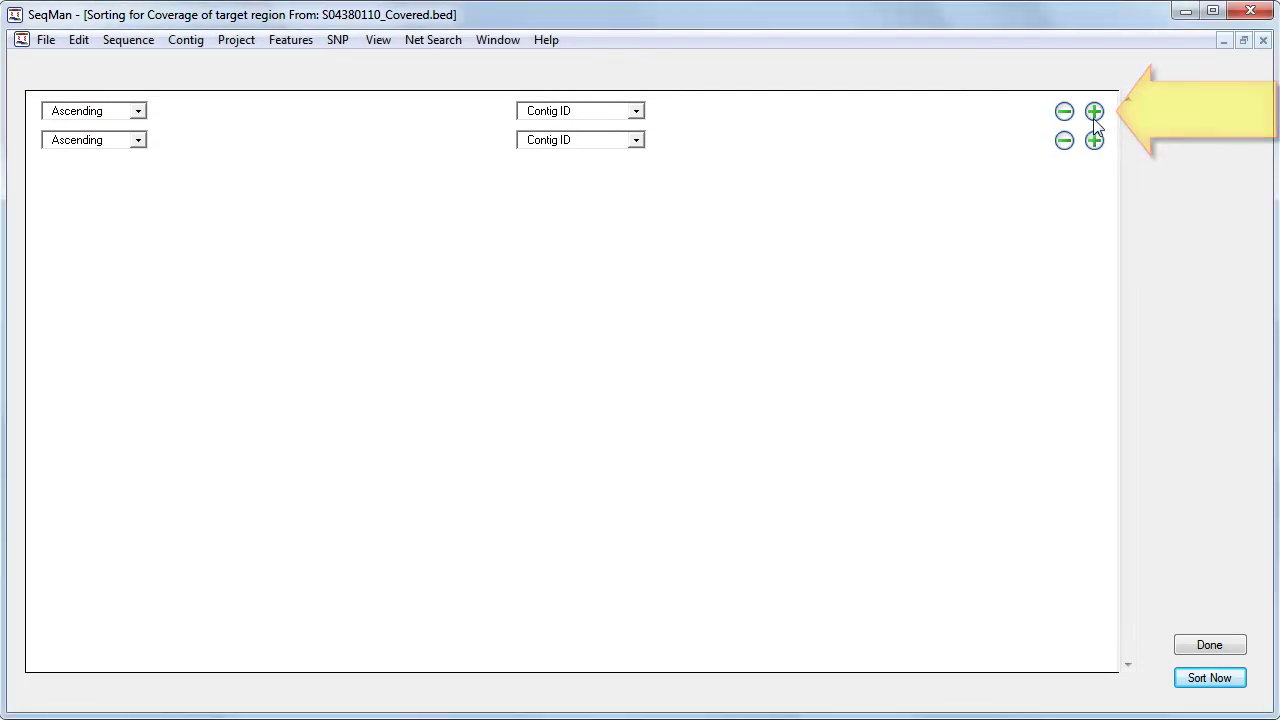
pyautogui.click(636, 141)
pyautogui.click(612, 188)
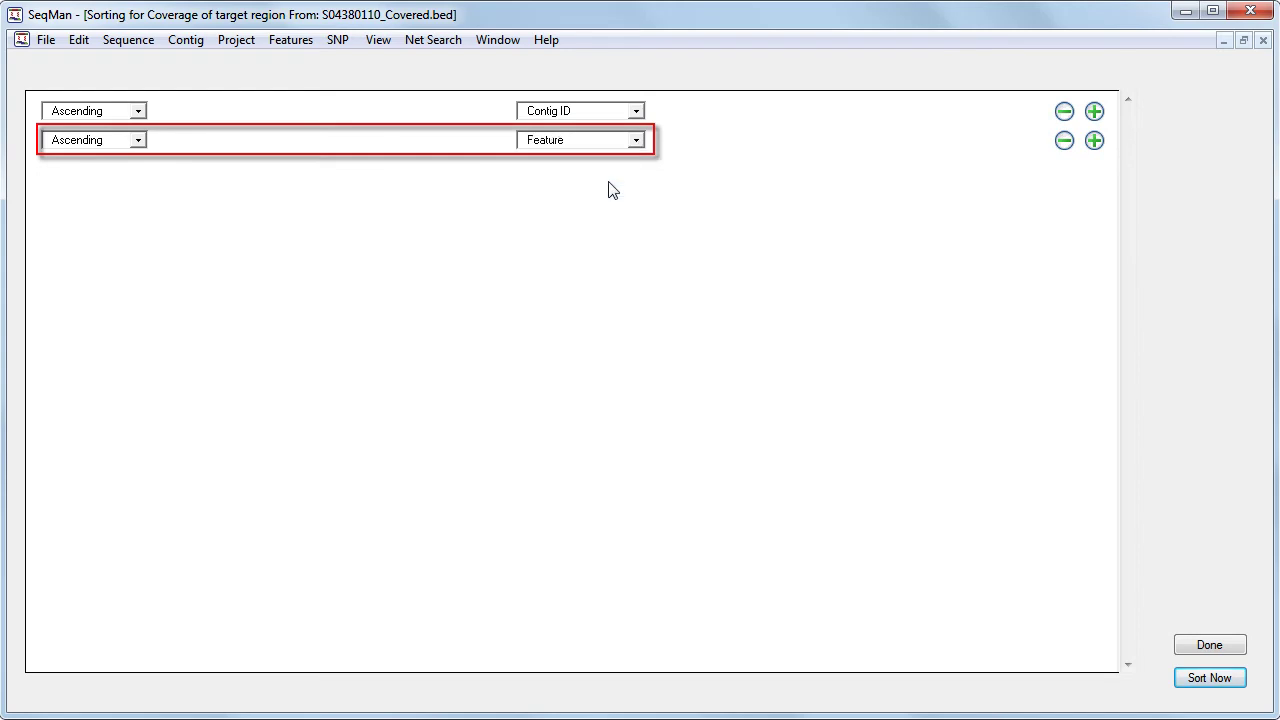
# Add descending RPKM as the third sort level and apply the sort to the coverage table.
pyautogui.click(1094, 140)
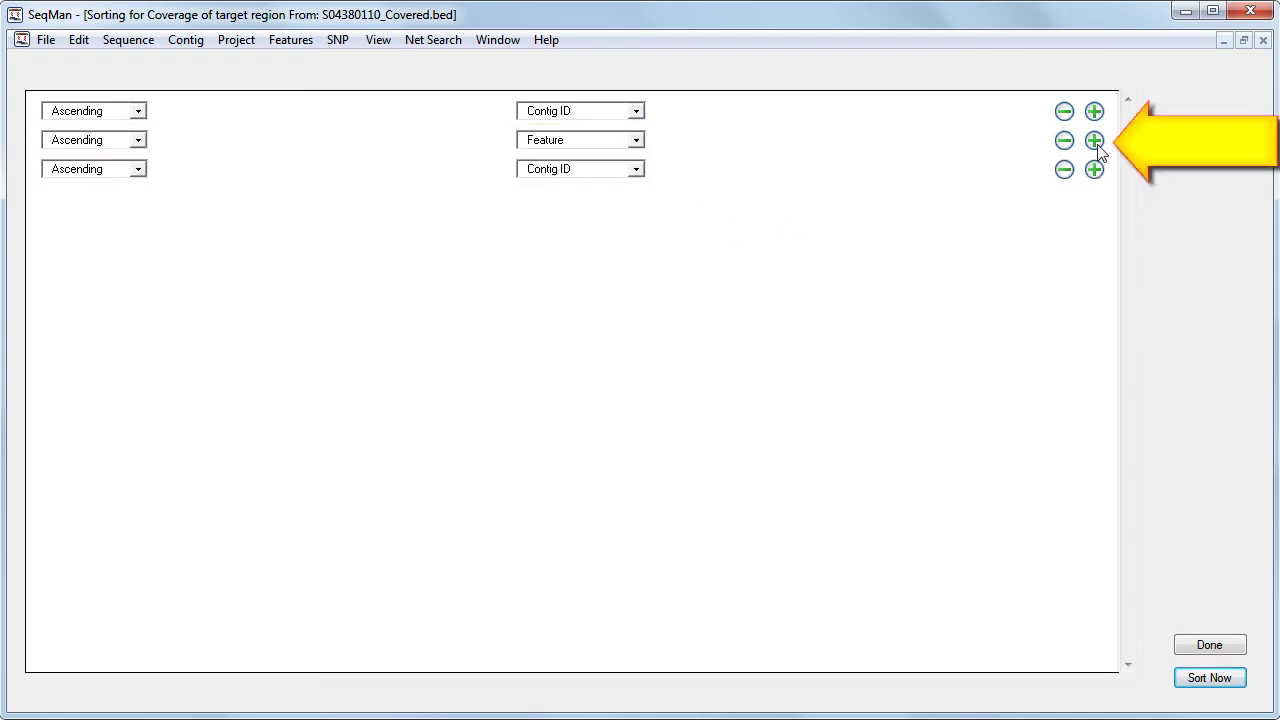
pyautogui.click(636, 170)
pyautogui.click(604, 325)
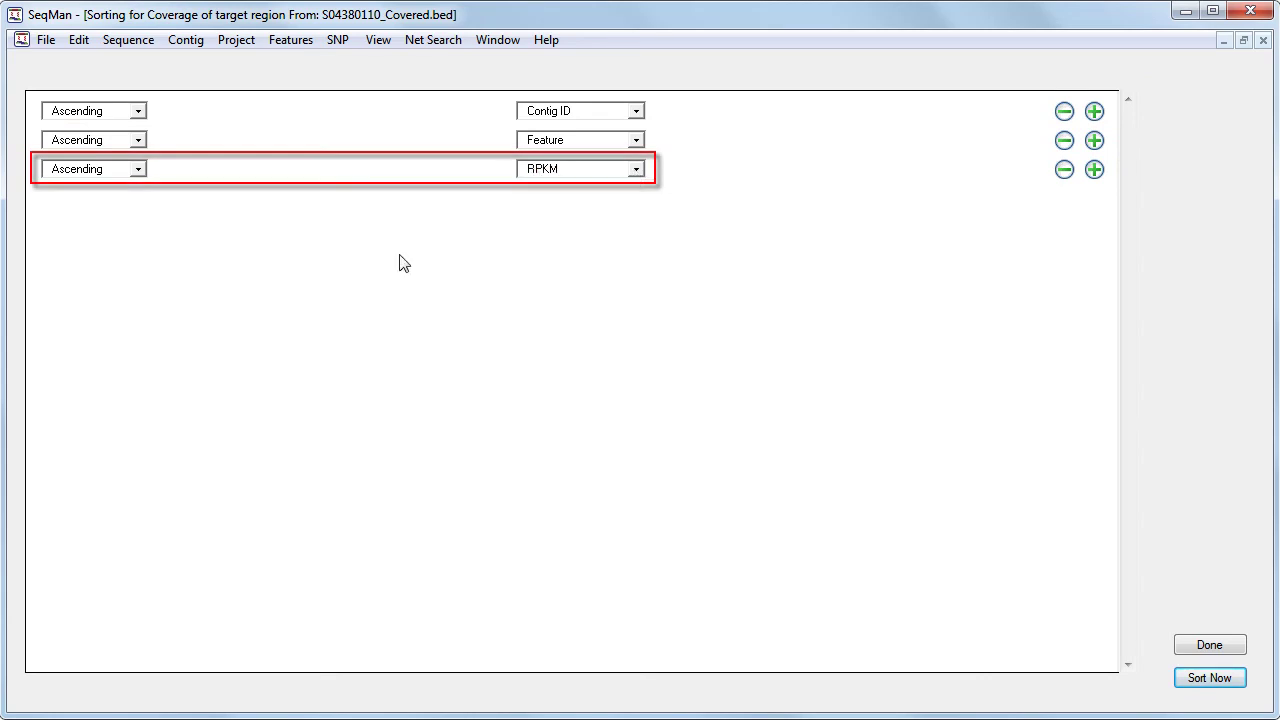
pyautogui.click(138, 169)
pyautogui.click(128, 196)
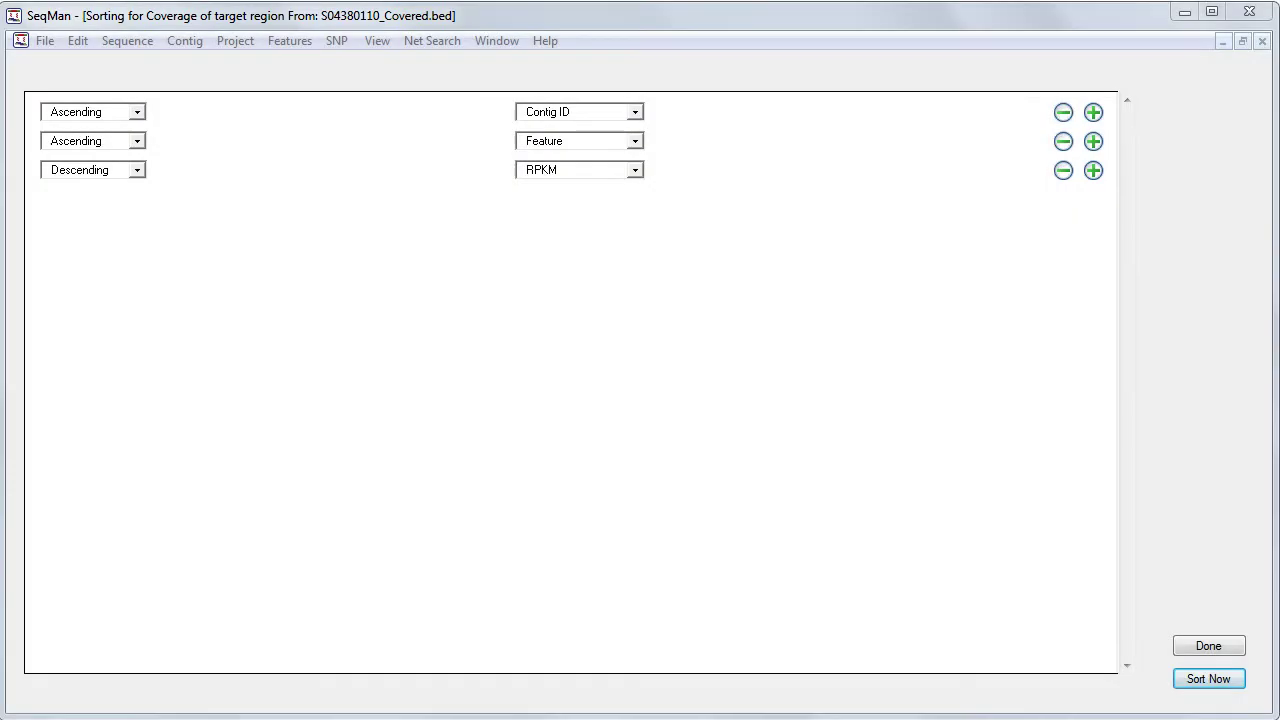
pyautogui.click(1238, 684)
pyautogui.click(1237, 651)
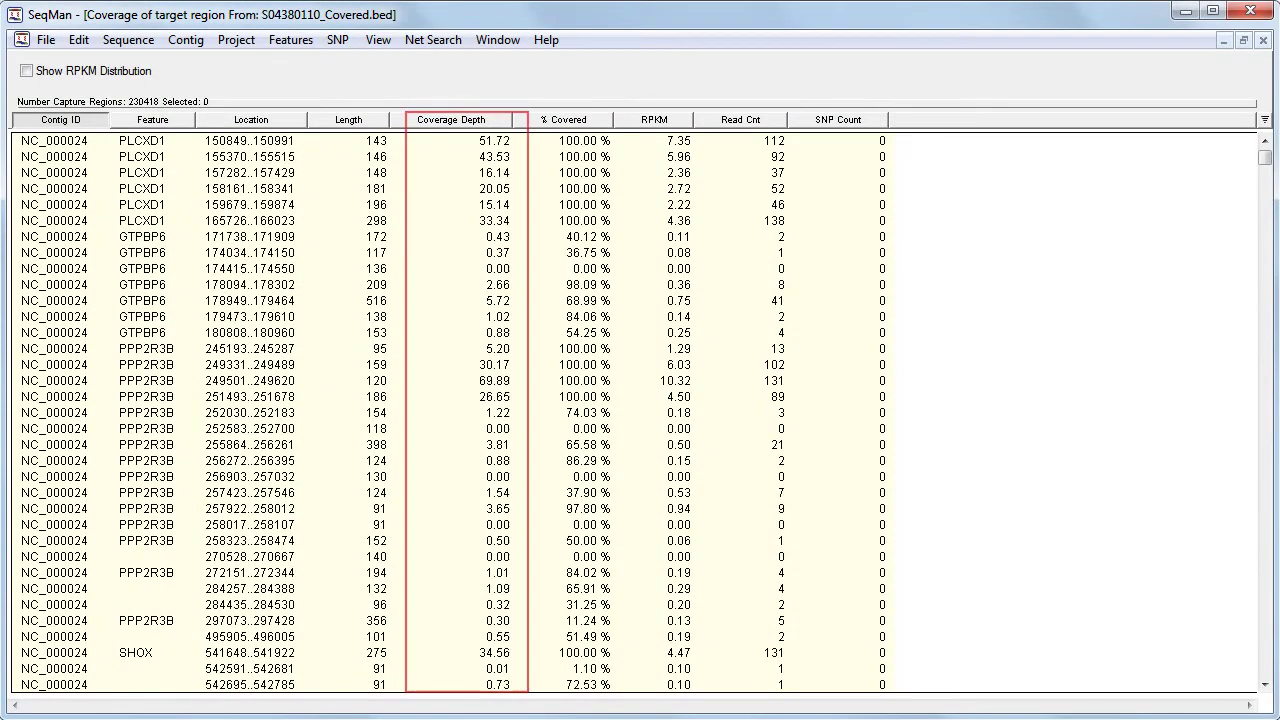
# Sort the target regions successively by Coverage Depth, % Covered and RPKM, and view the regions with zero RPKM.
pyautogui.click(510, 121)
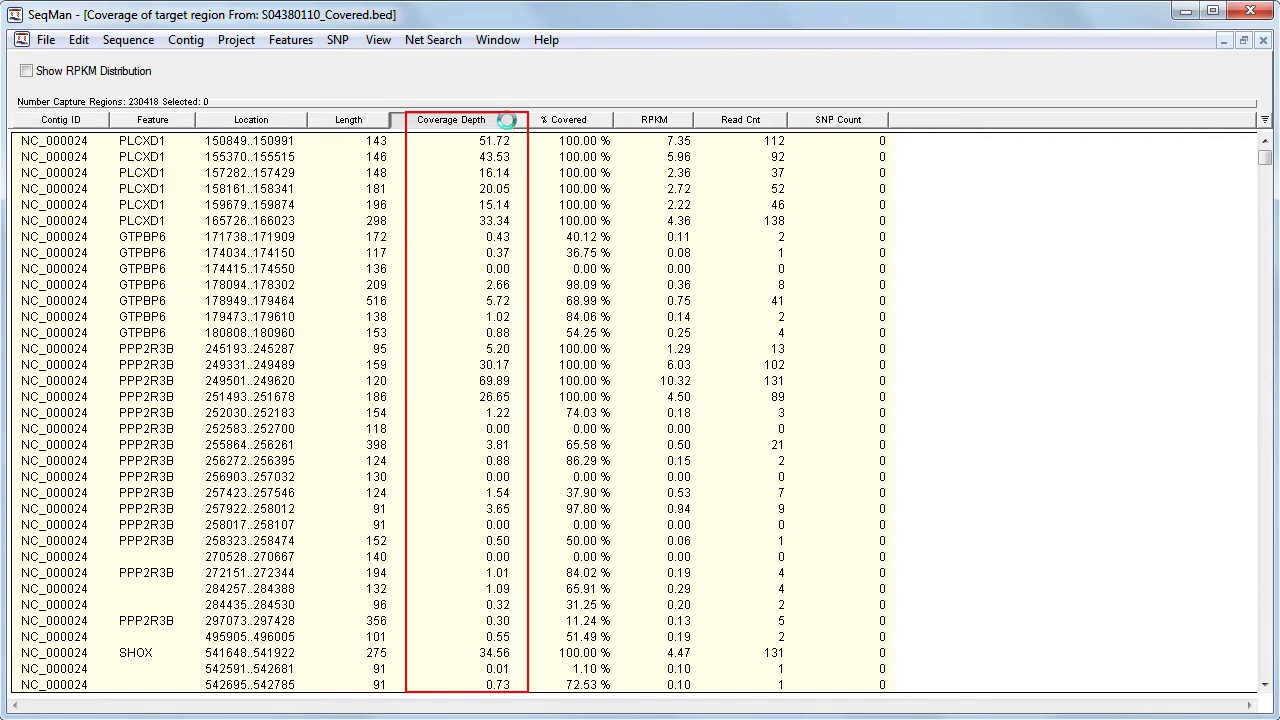
pyautogui.click(610, 122)
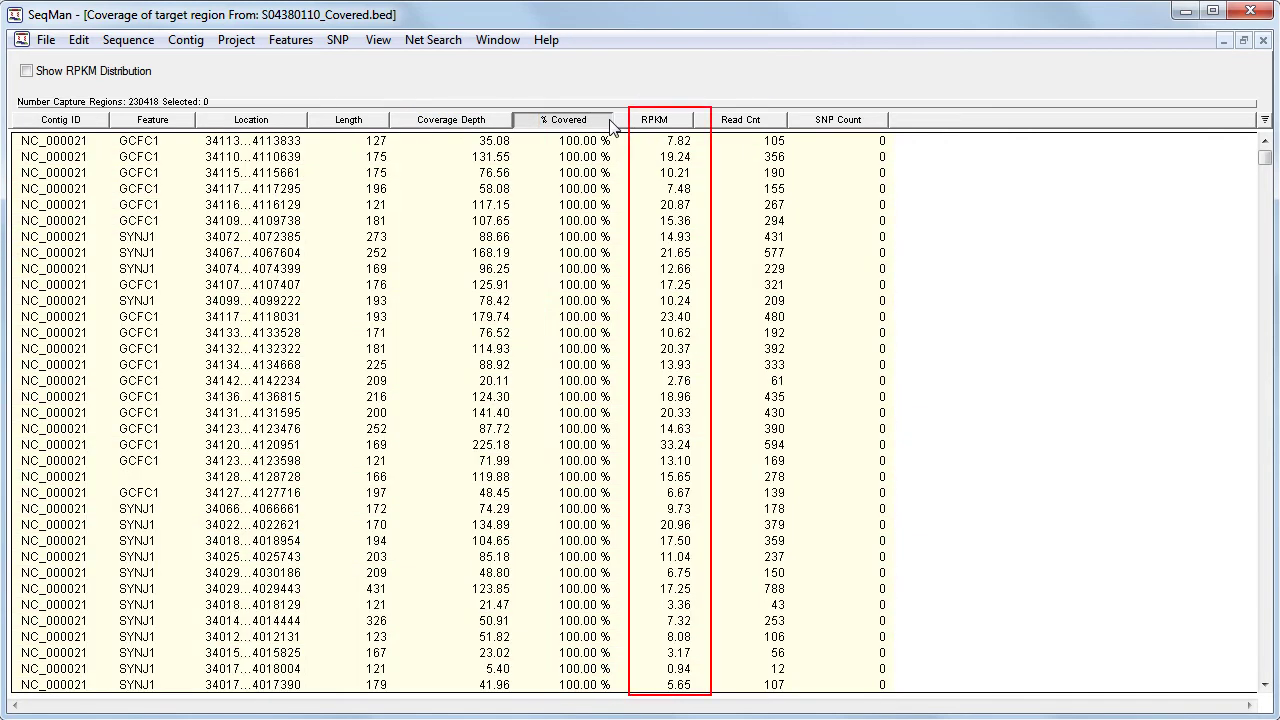
pyautogui.click(686, 122)
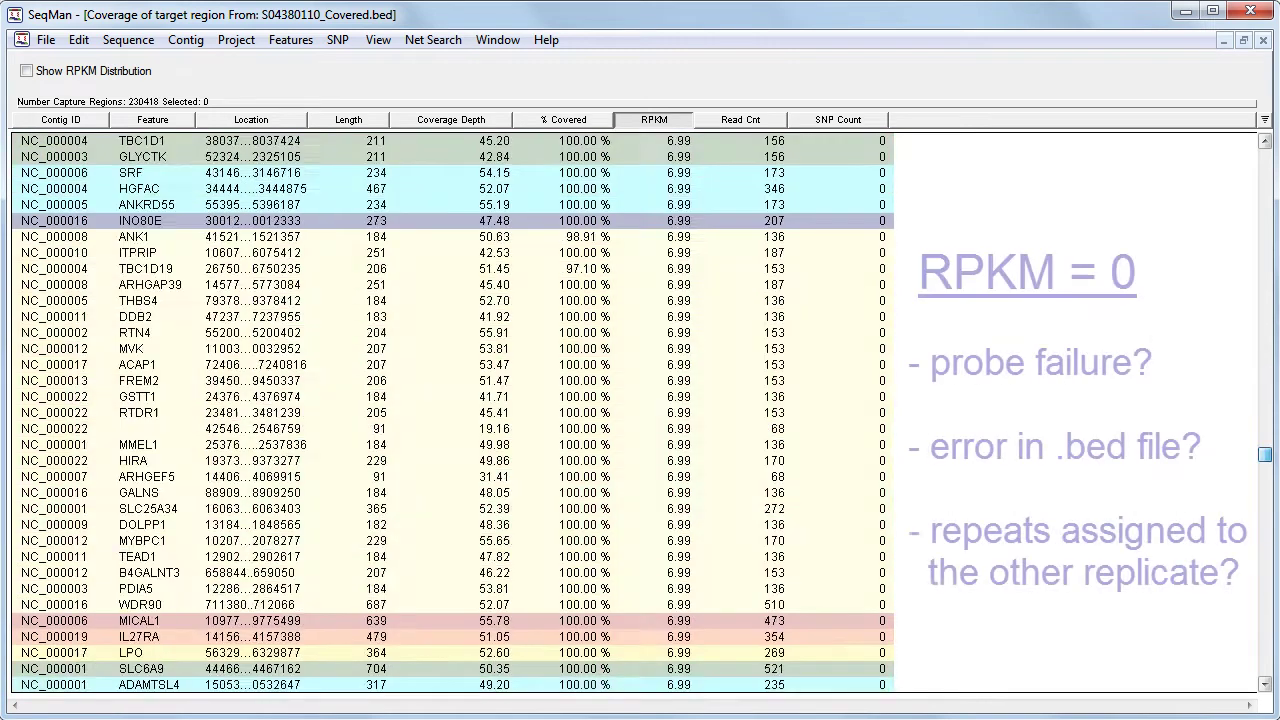
pyautogui.moveTo(1265, 455); pyautogui.dragTo(1266, 672)
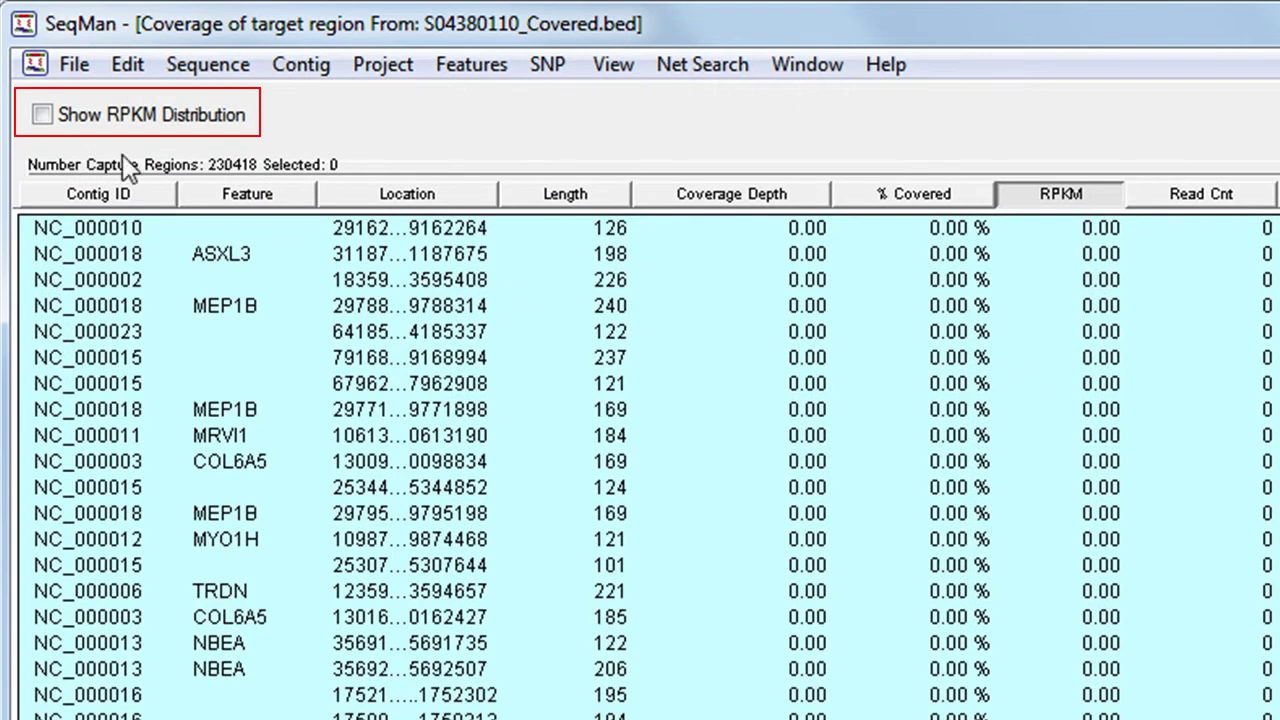
# Show the RPKM distribution histogram and inspect the aligned reads of the 348-base DSPP region on NC_000004.
pyautogui.click(41, 116)
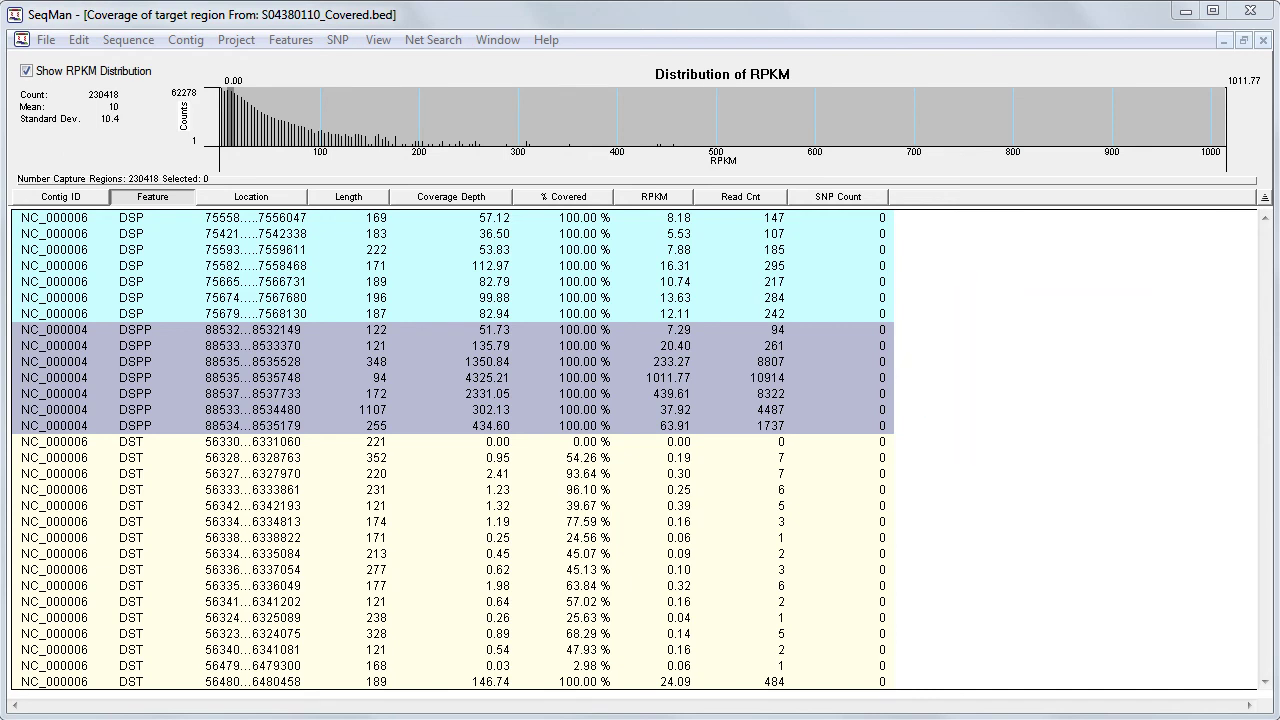
pyautogui.doubleClick(685, 335)
pyautogui.moveTo(1265, 145); pyautogui.dragTo(1268, 675)
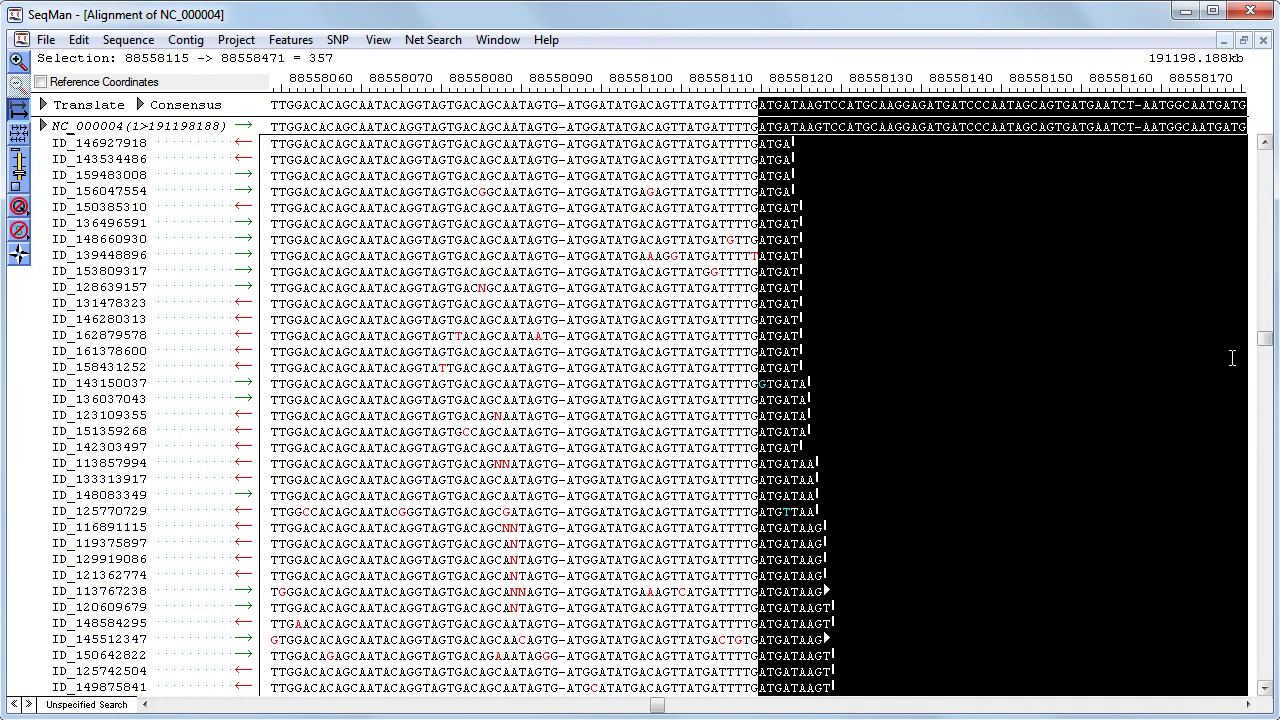
pyautogui.moveTo(1265, 343); pyautogui.dragTo(1270, 640)
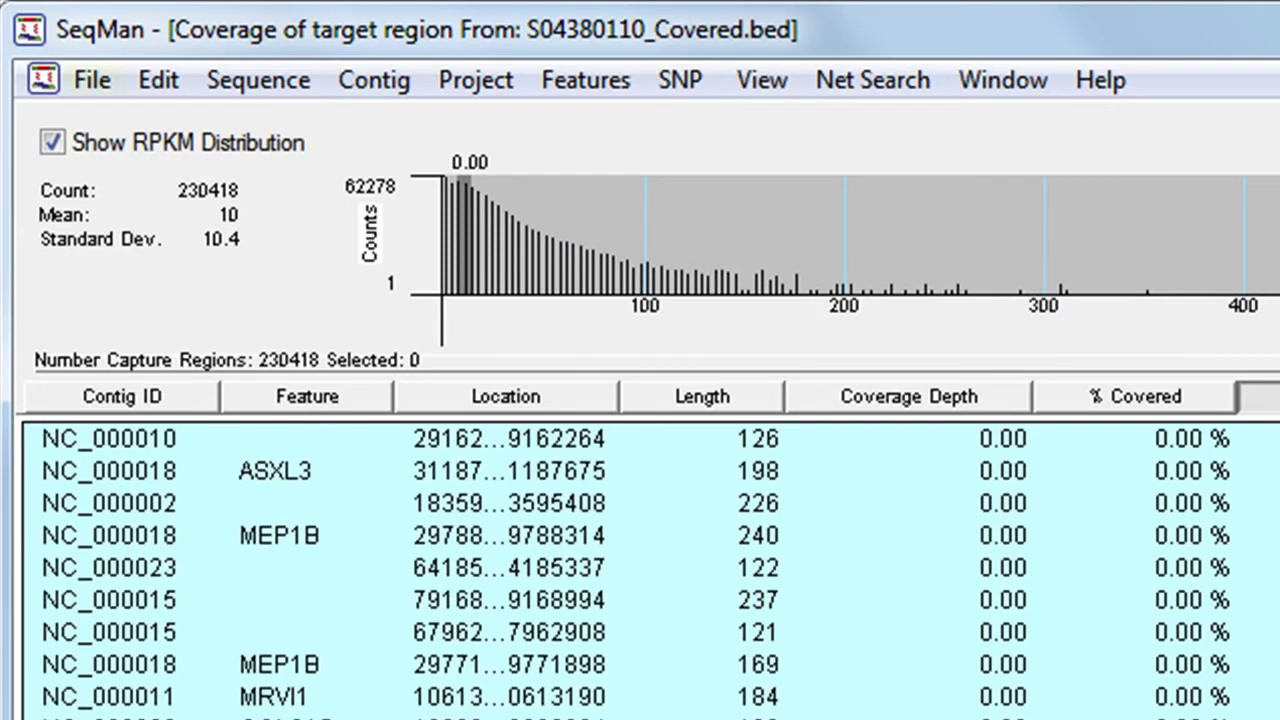
# Start saving the 'Targeted Regions' report of the coverage table as a text file.
pyautogui.click(97, 84)
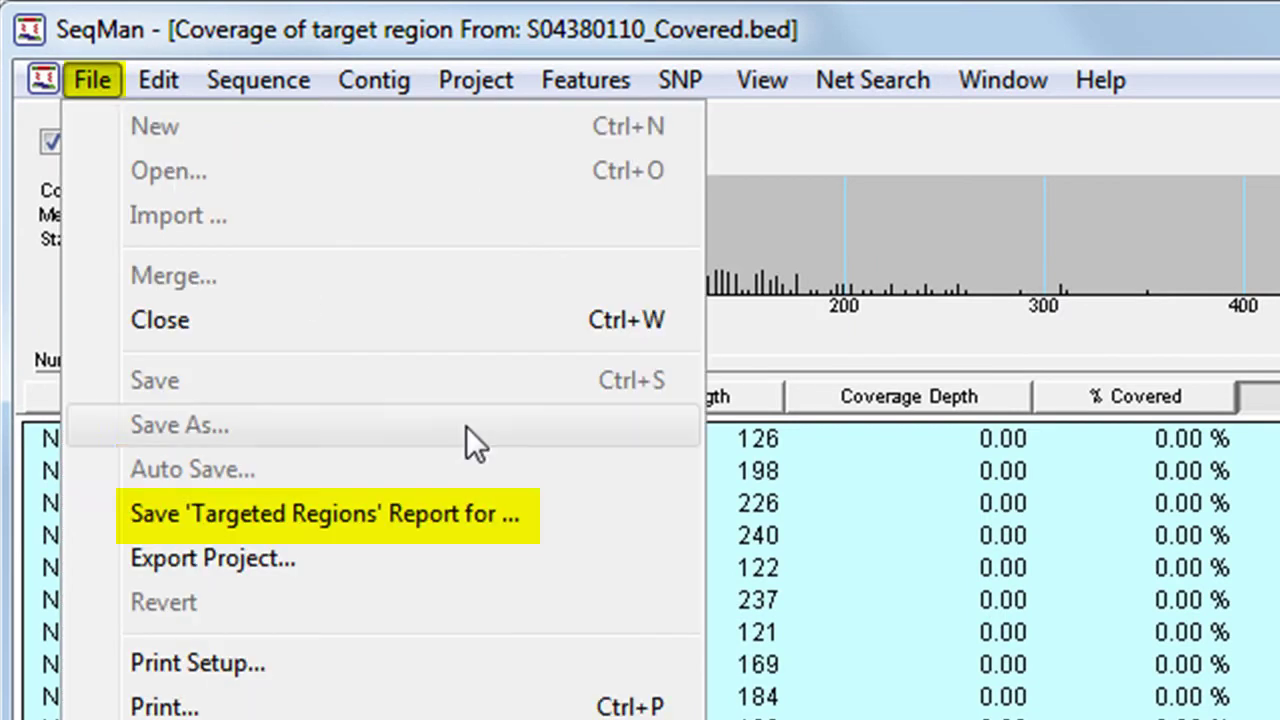
pyautogui.click(562, 516)
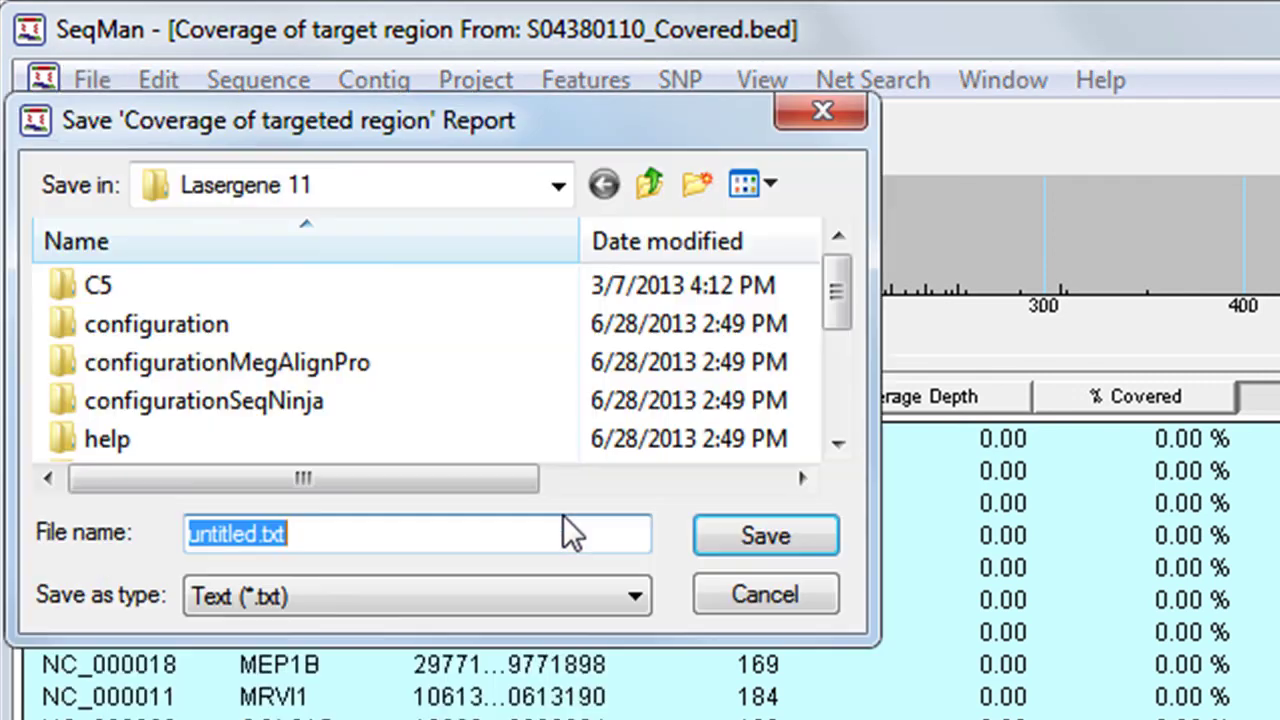